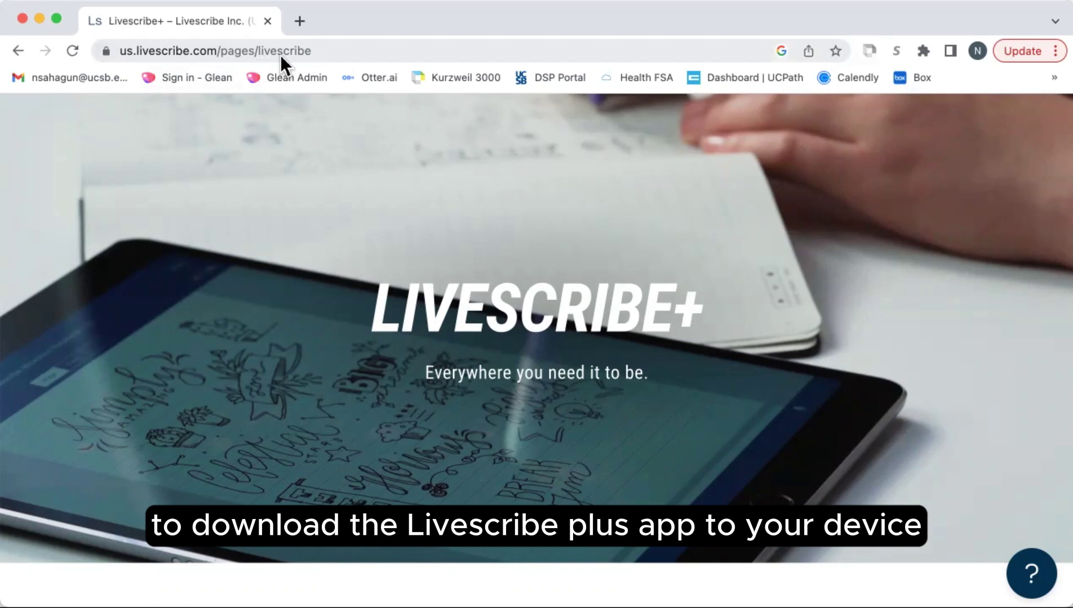
- Scroll down the Livescribe+ page to the Android, iOS, Amazon, Windows and macOS Download buttons
scroll(408, 155, down, 5)
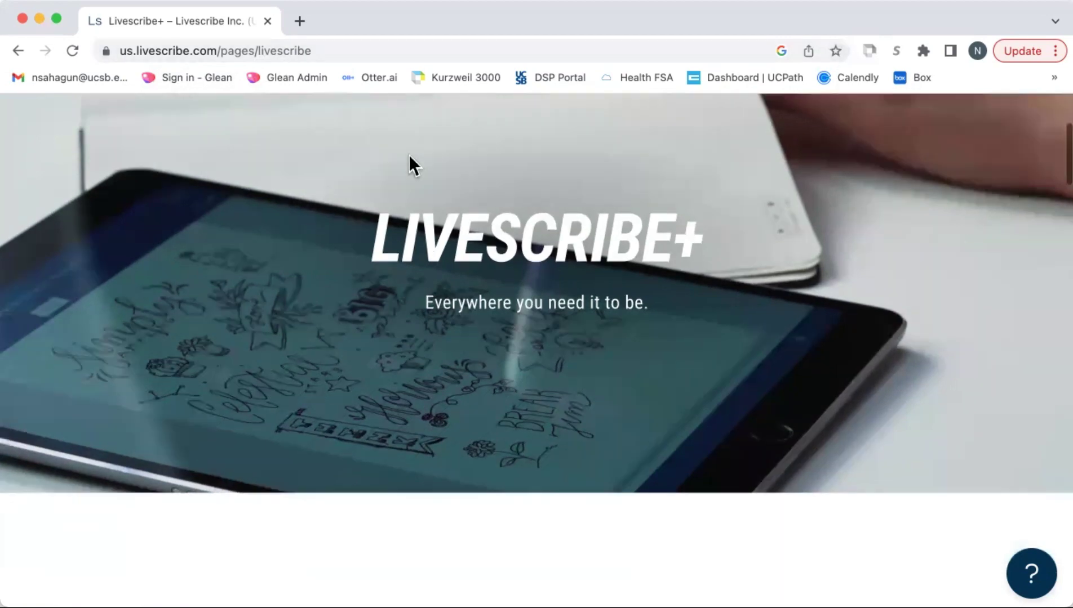
scroll(408, 154, down, 3)
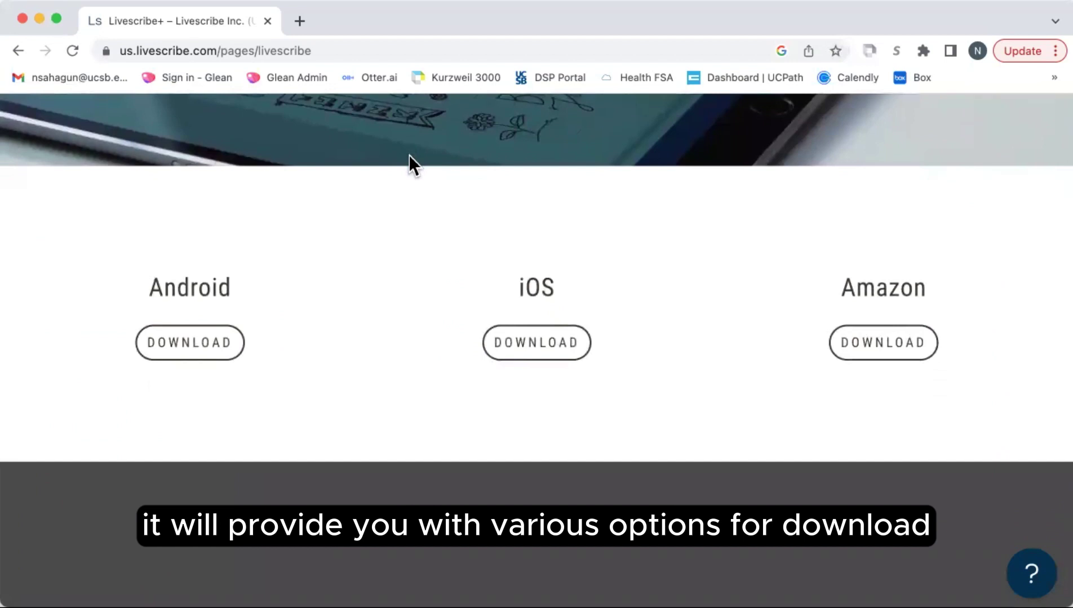
scroll(409, 156, down, 3)
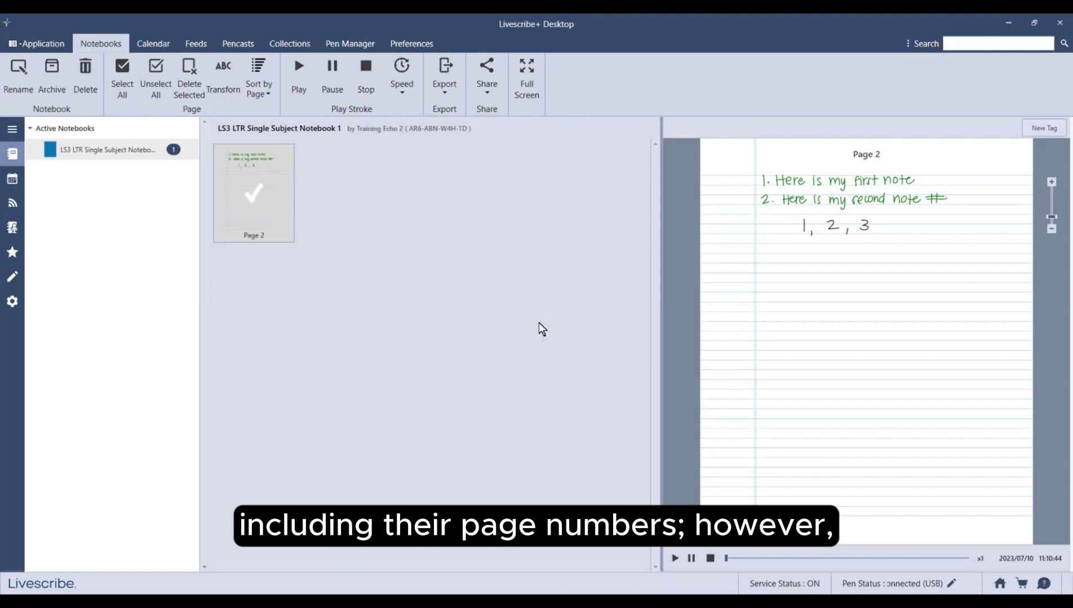
- Play back Page 2's handwriting stroke by stroke, starting with '1. Here is my first note'
click(675, 559)
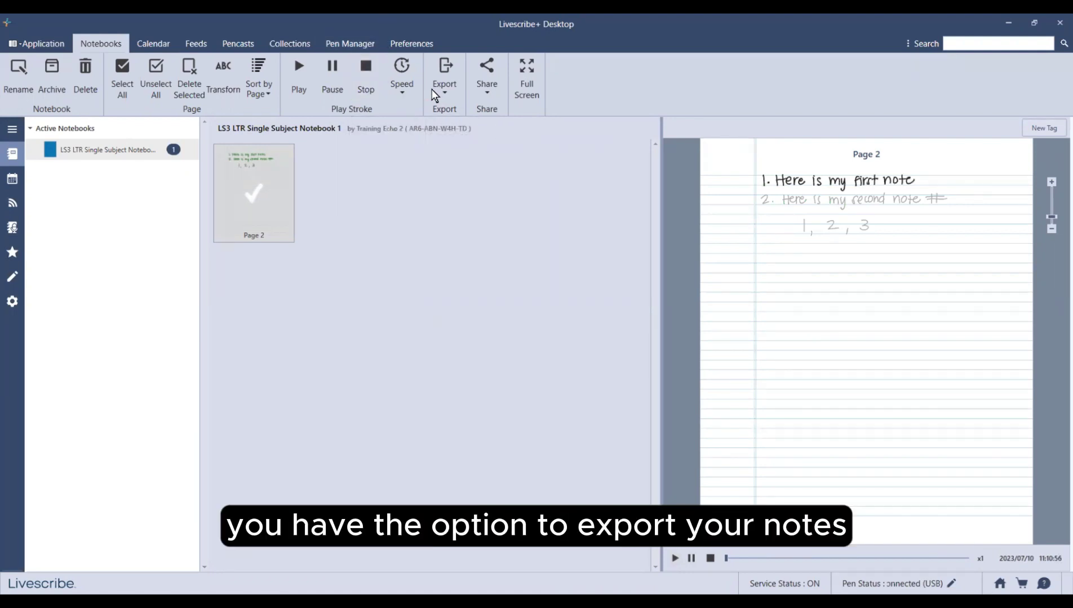
click(490, 81)
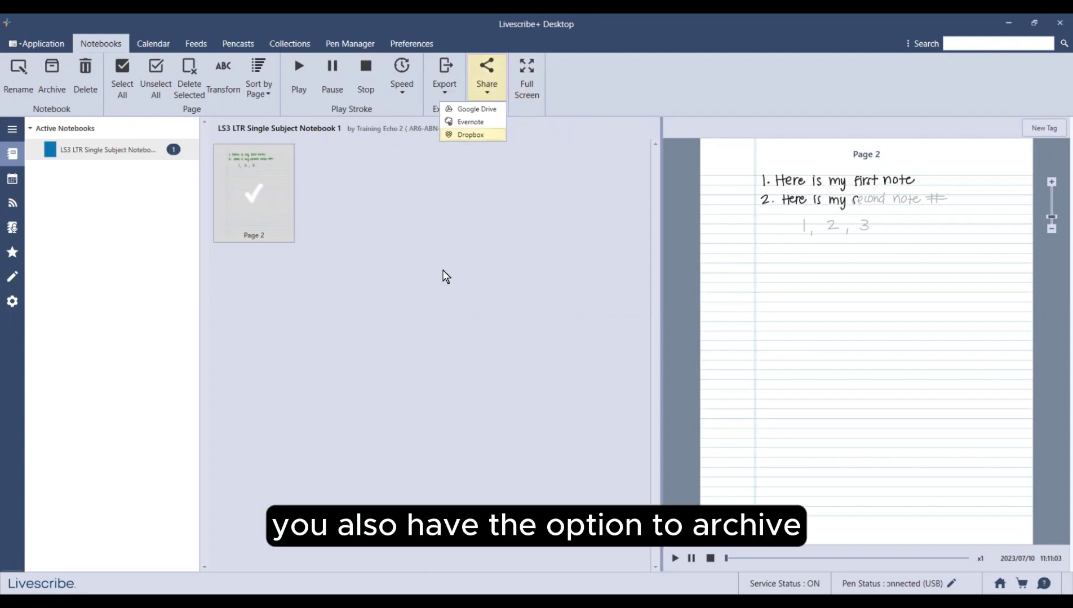
click(49, 79)
click(50, 79)
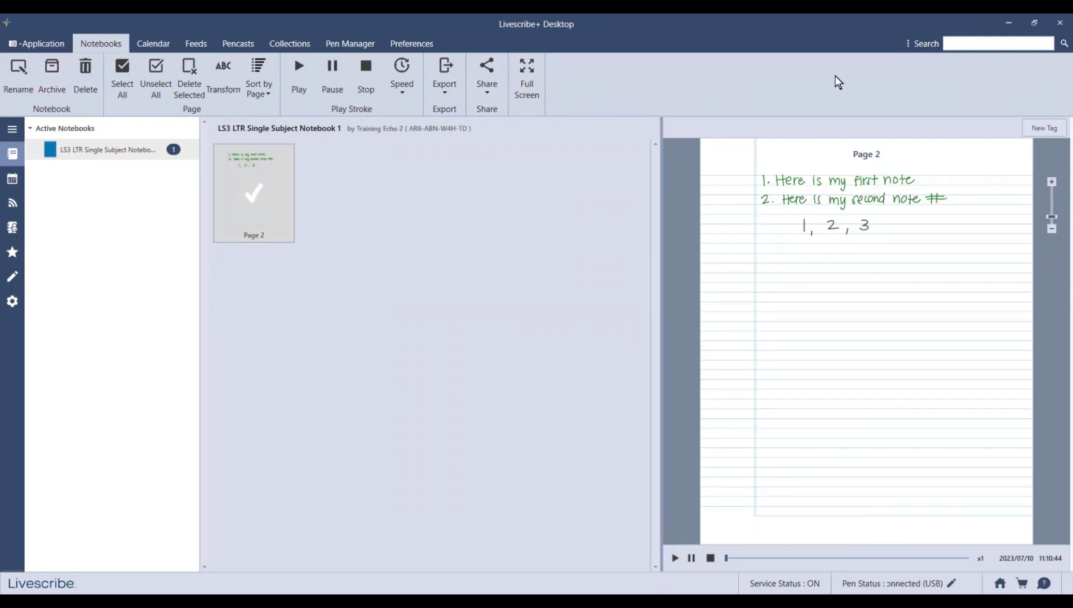
- Go from the Calendar view to the Feeds view listing both Page 2 entries as text
click(144, 43)
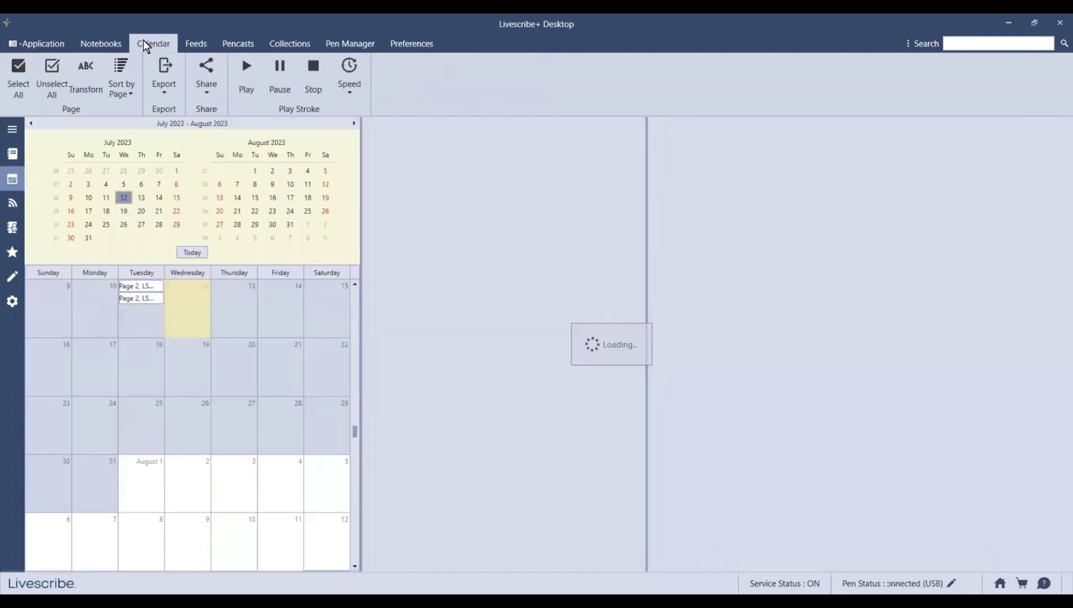
click(198, 43)
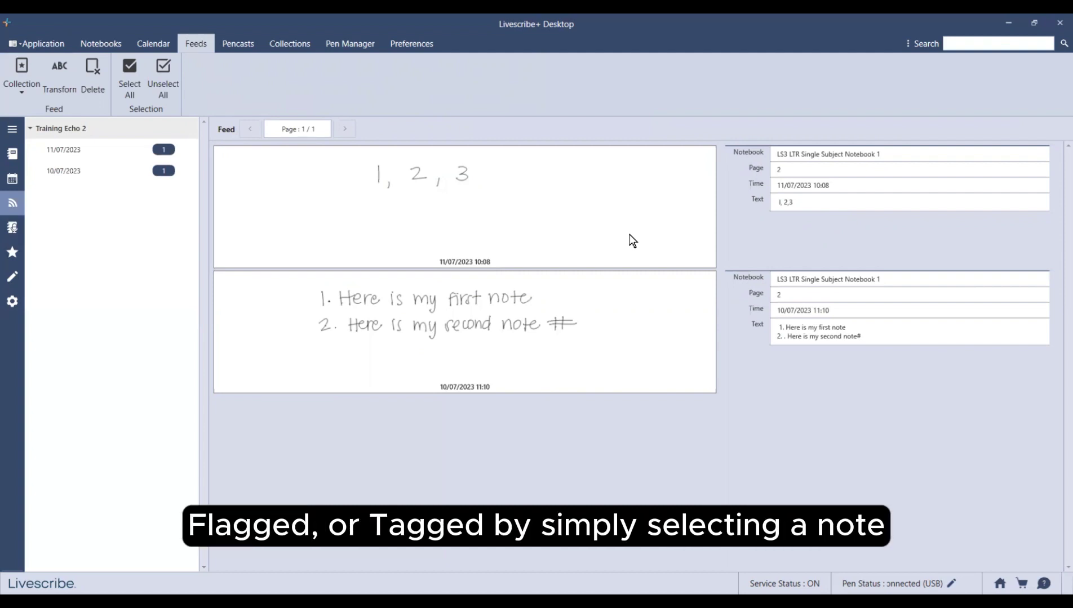
- Add the '1, 2, 3' note to the Favorites collection and view it under Collections
click(571, 207)
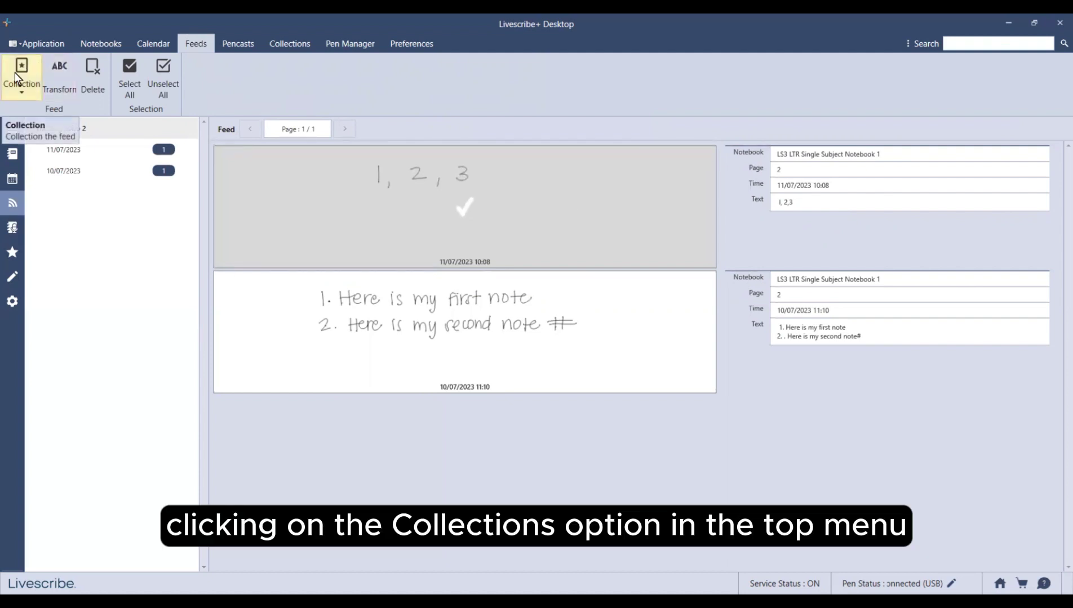
click(21, 92)
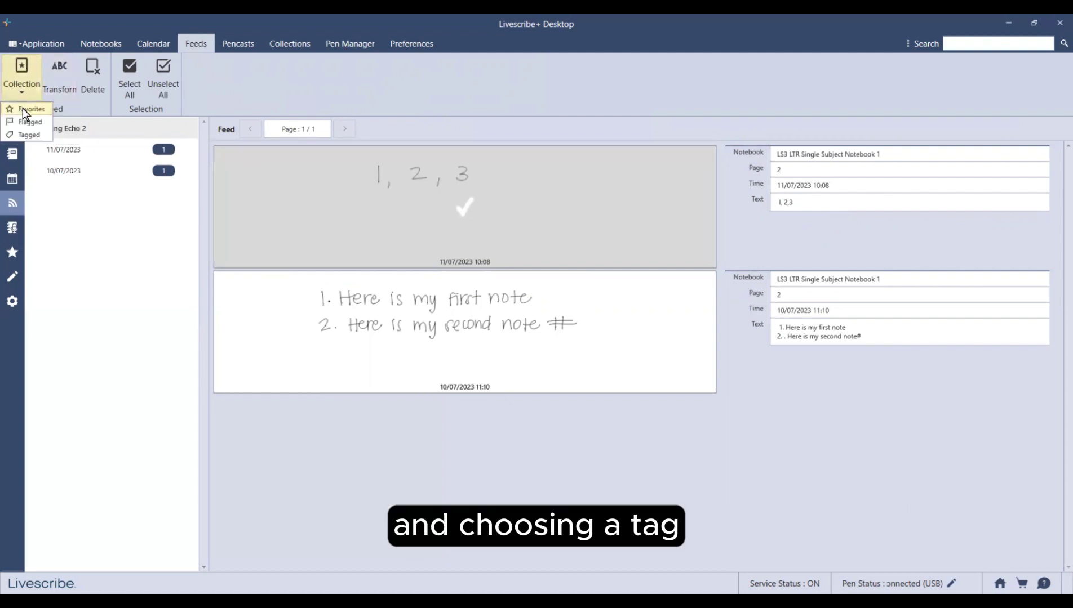
click(23, 109)
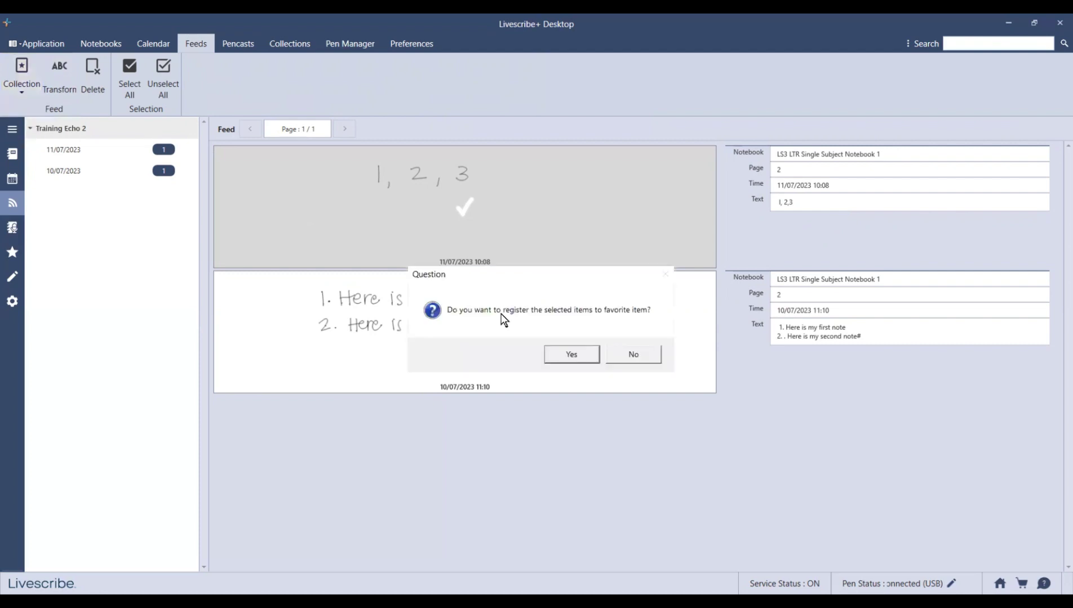
click(571, 355)
click(288, 44)
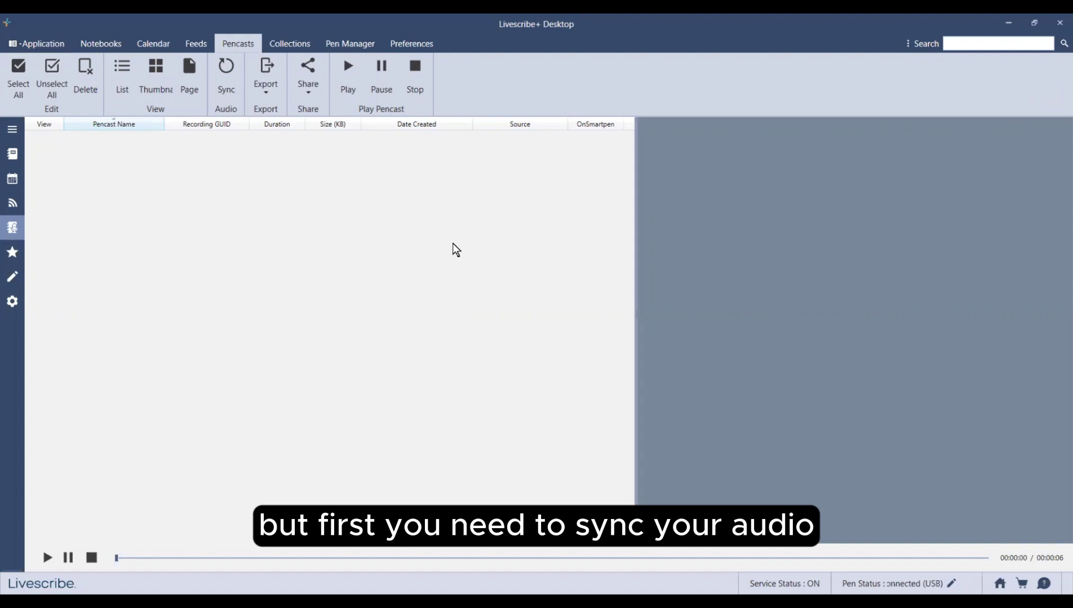
- Sync the two deleted pencasts (00:00:41 and 00:00:06) from the pen into the Pencasts list
click(232, 79)
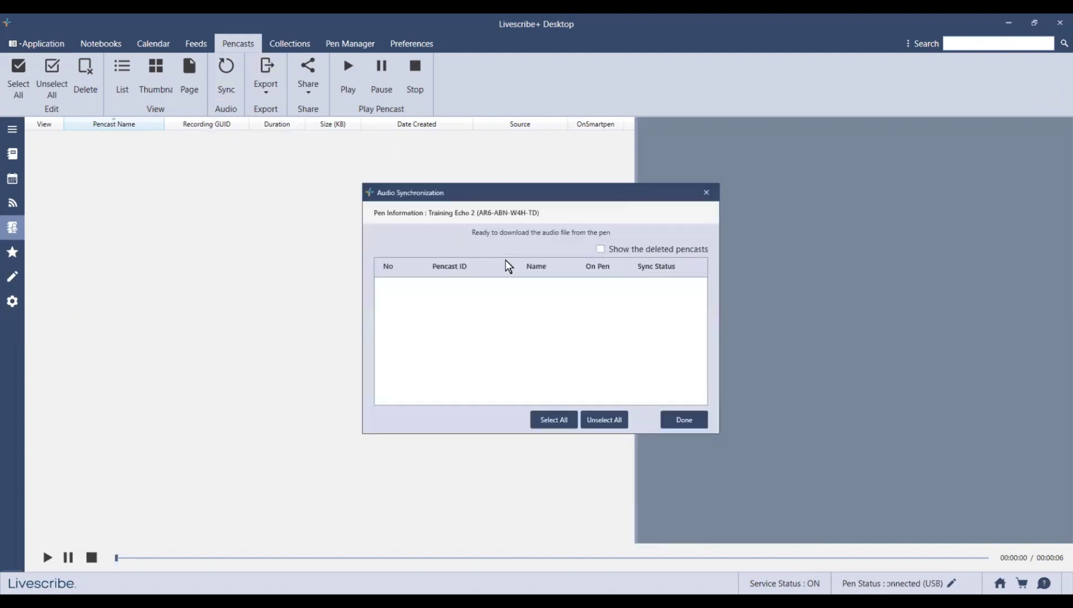
click(601, 249)
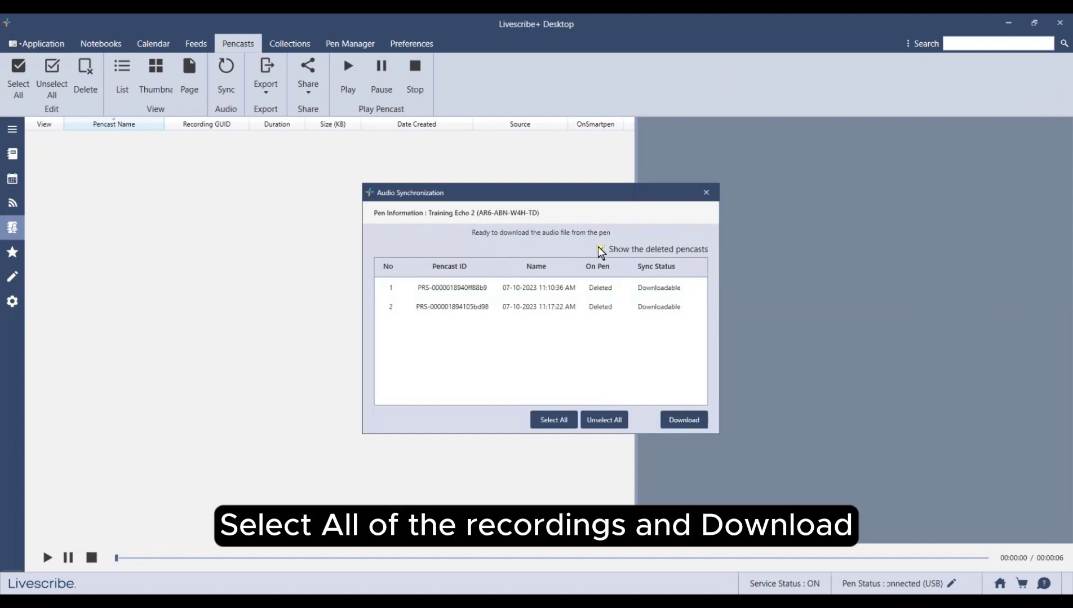
click(553, 421)
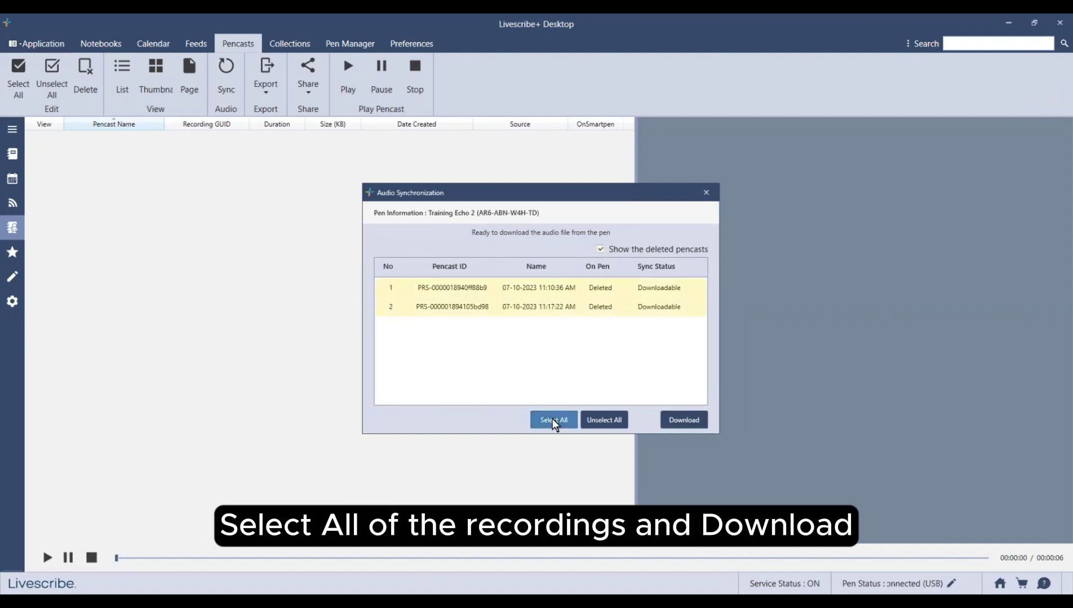
click(693, 422)
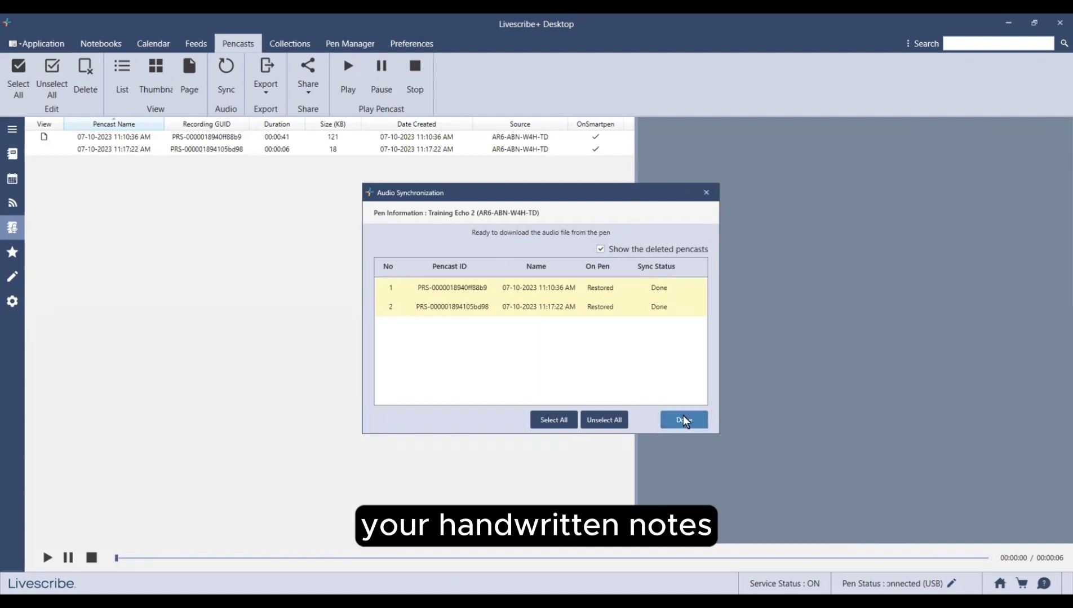
click(683, 421)
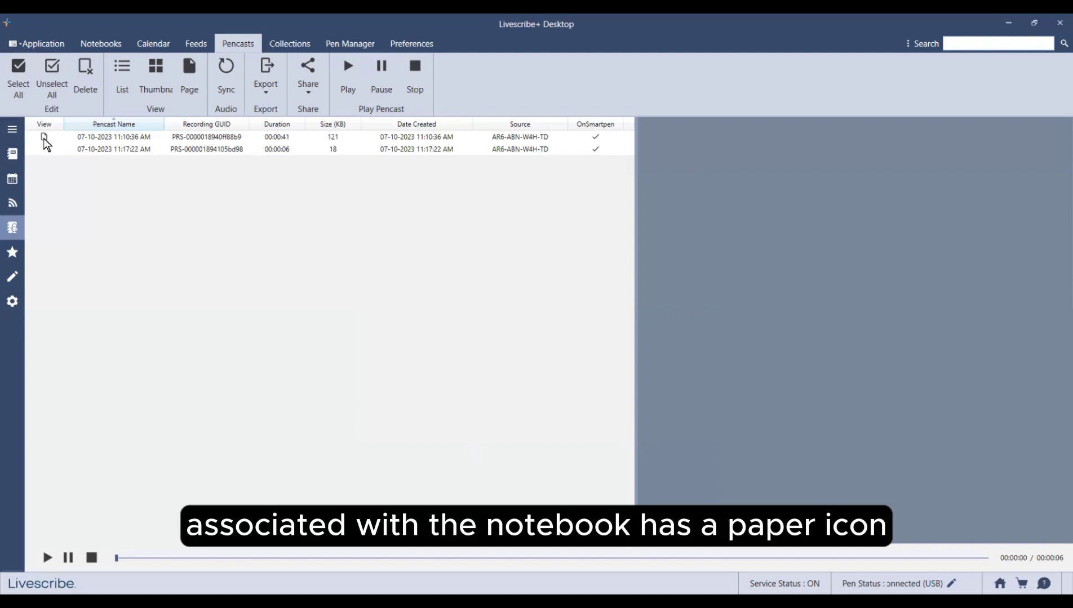
- Open the 11:10:36 AM pencast, play it with synced handwriting, then stop playback
click(209, 137)
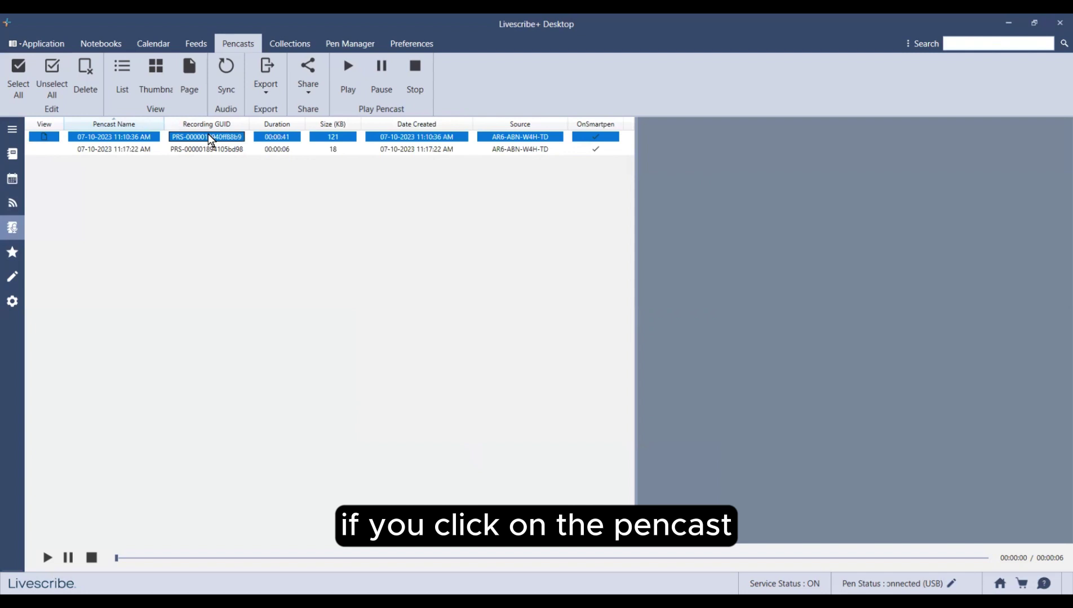
double_click(209, 138)
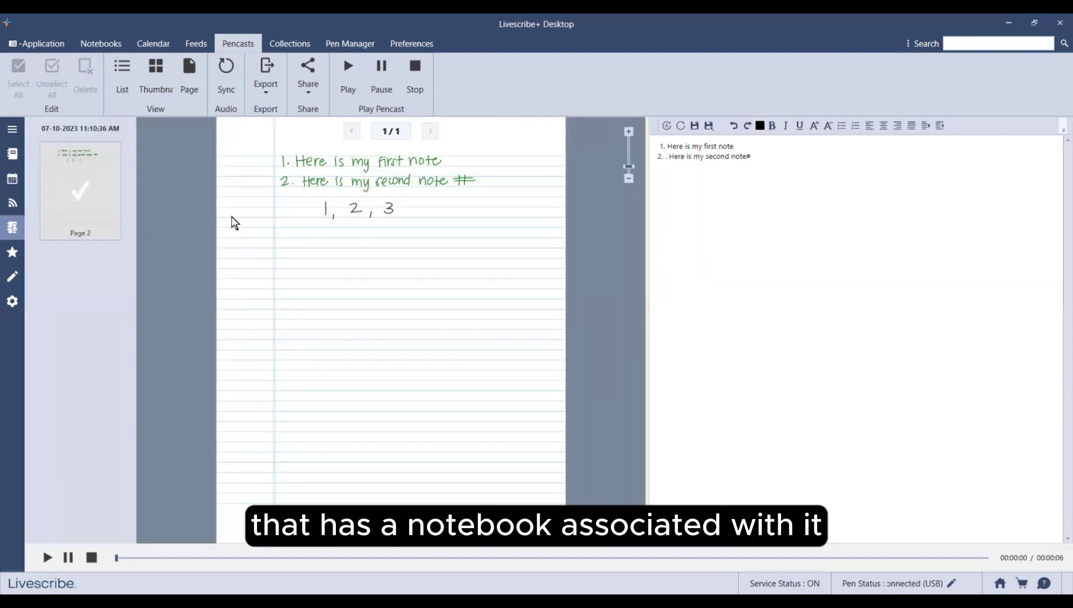
click(48, 558)
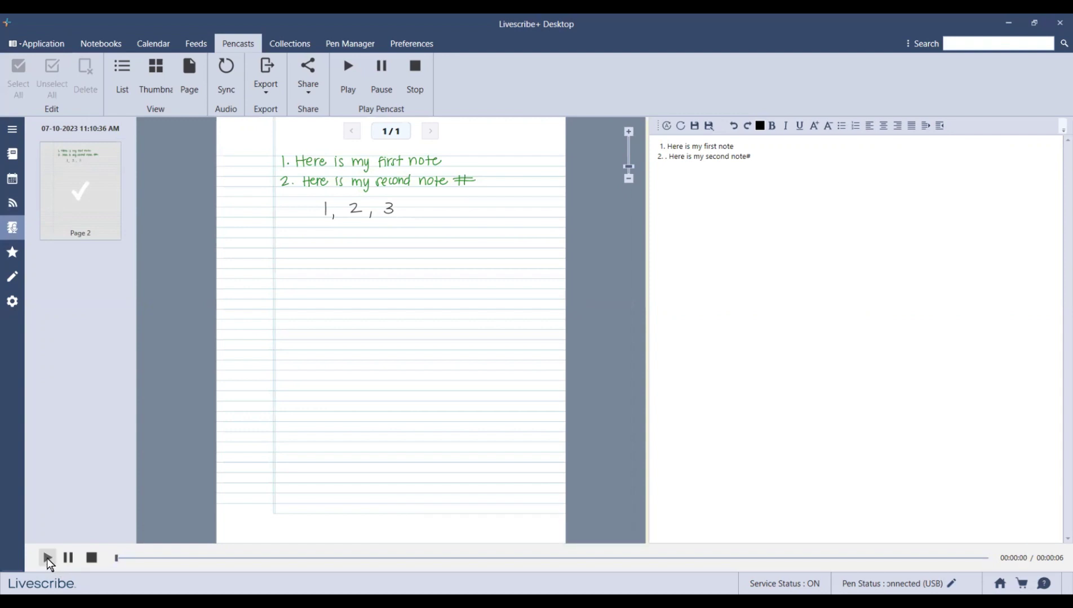
click(48, 559)
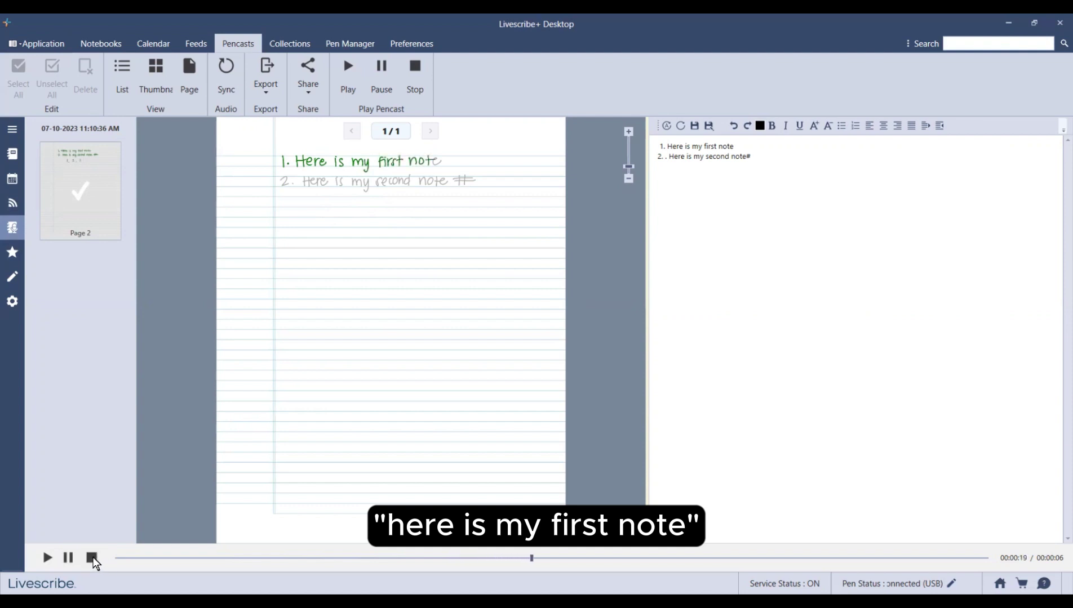
click(91, 557)
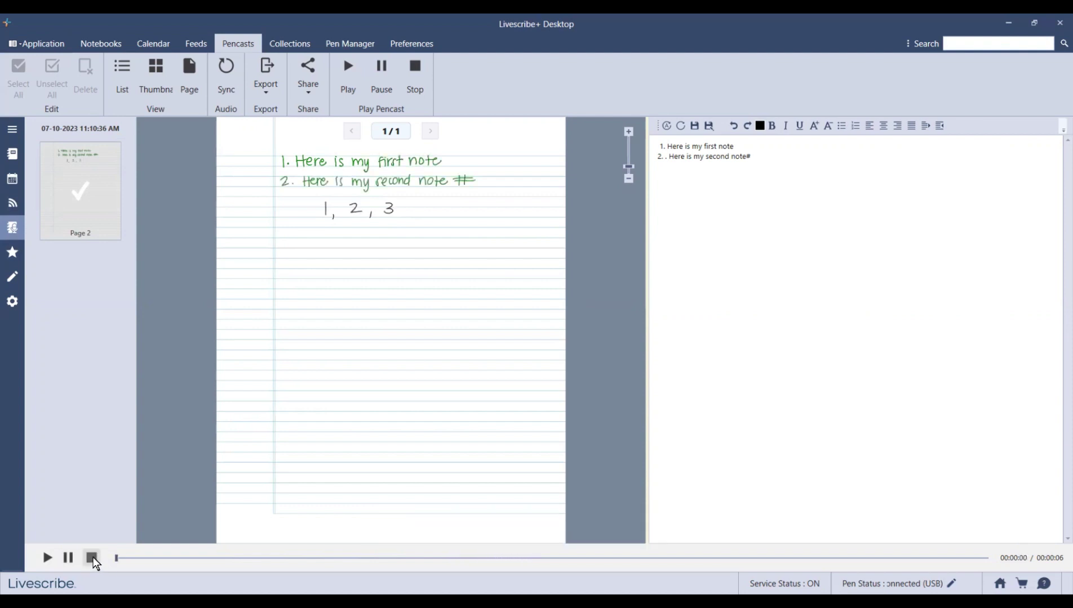
click(124, 80)
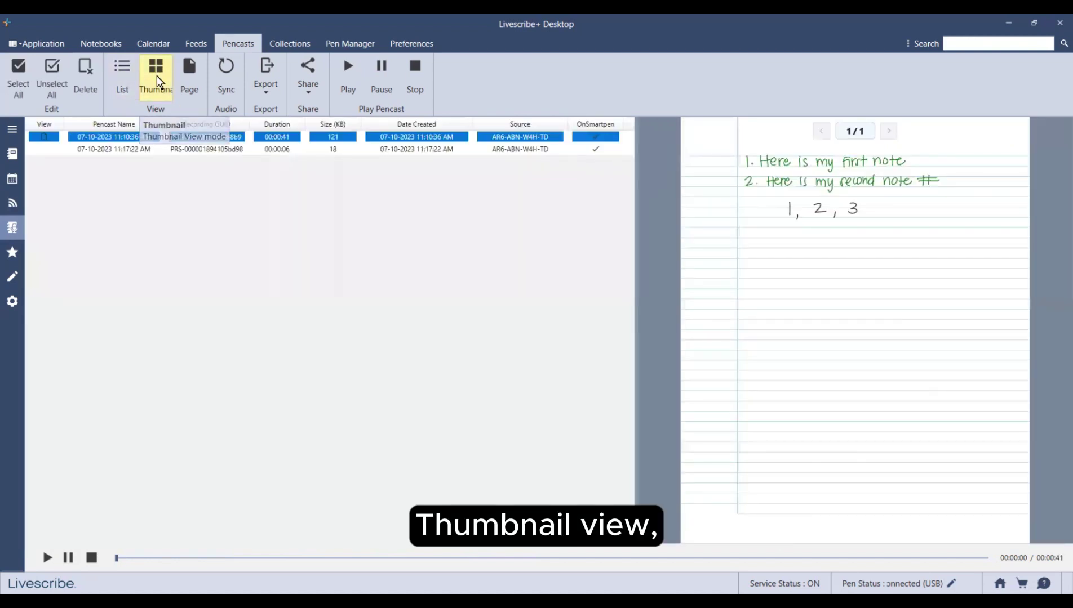
click(157, 82)
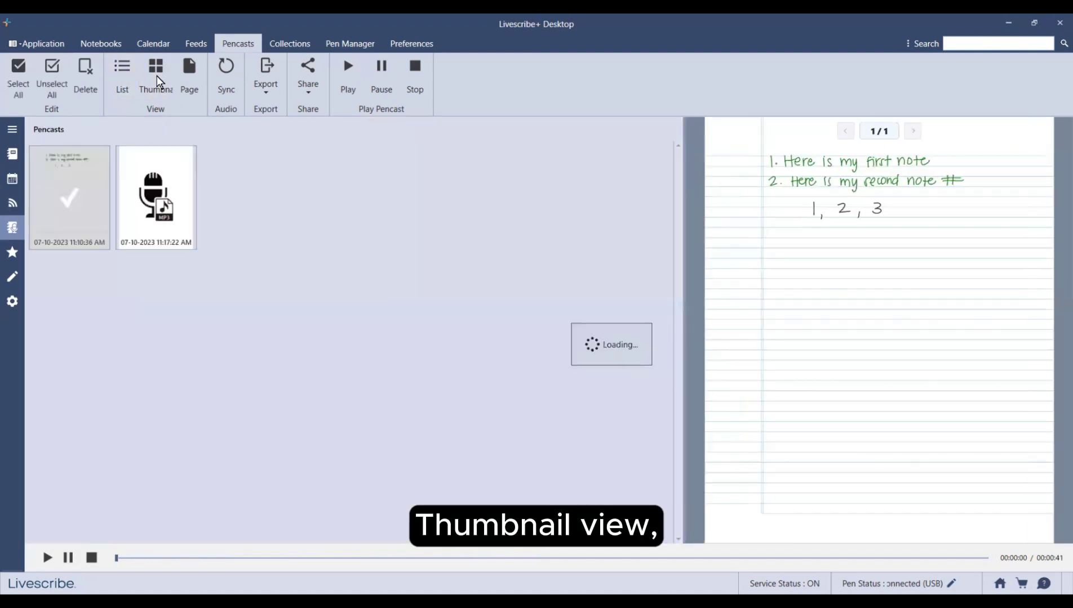
click(190, 79)
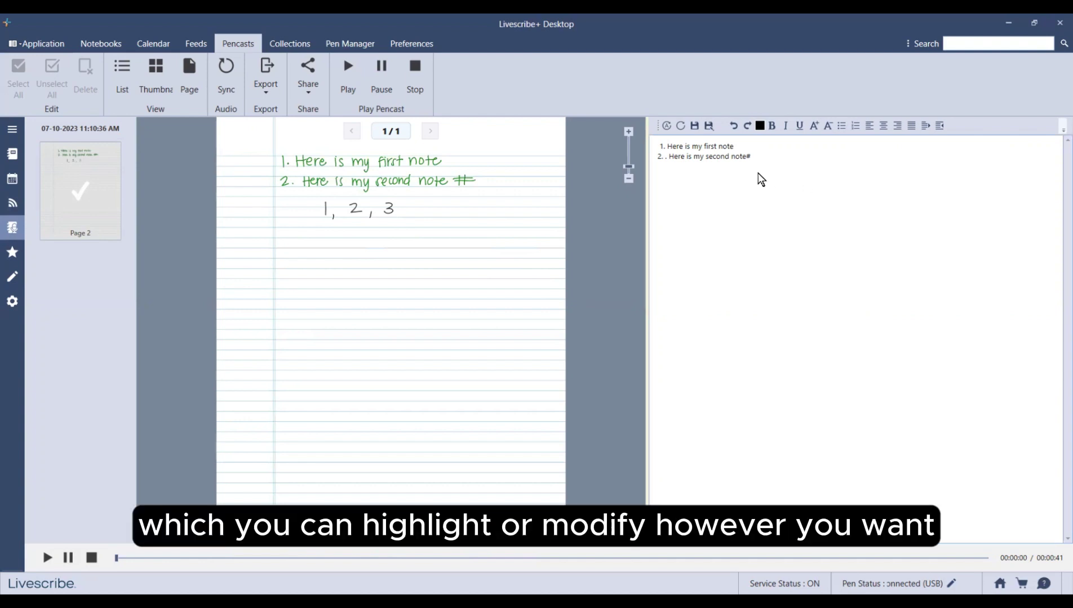
drag(694, 157, 772, 163)
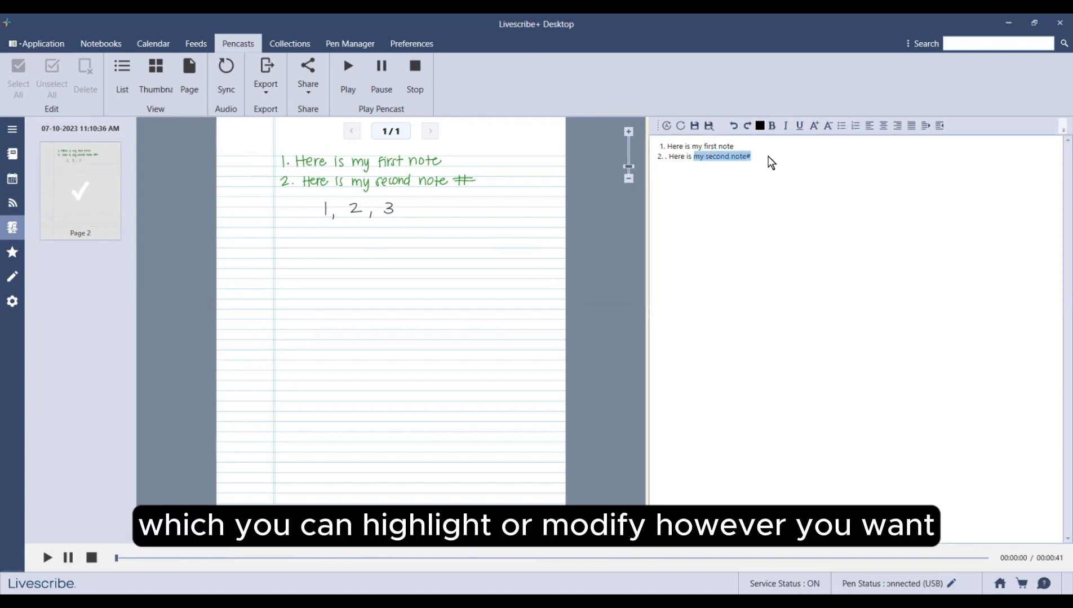
click(772, 163)
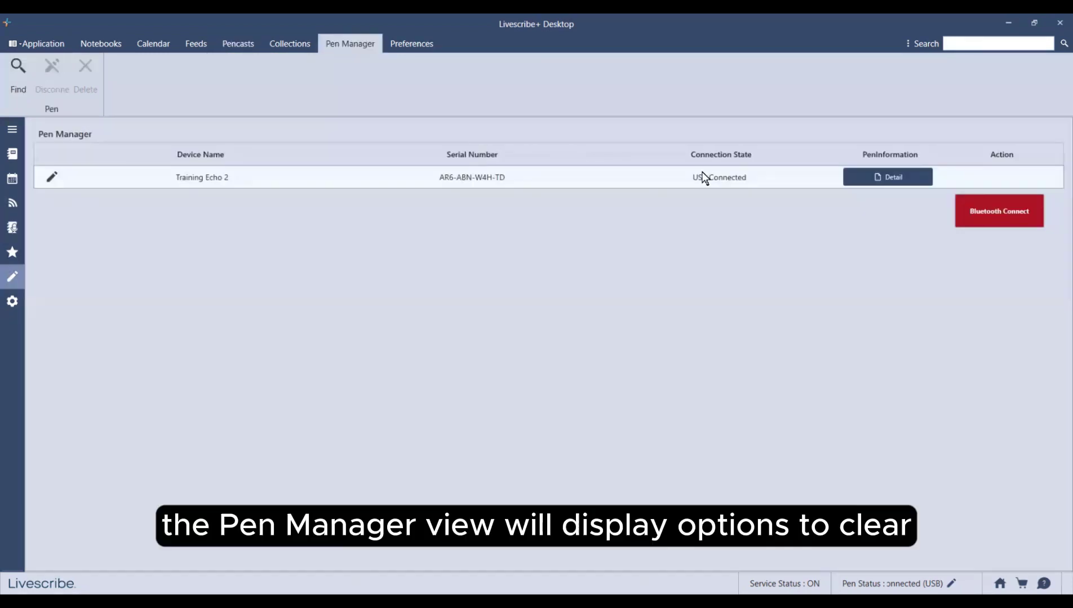
- Check the Training Echo 2 pen's details in Pen Information, then close that window
click(877, 175)
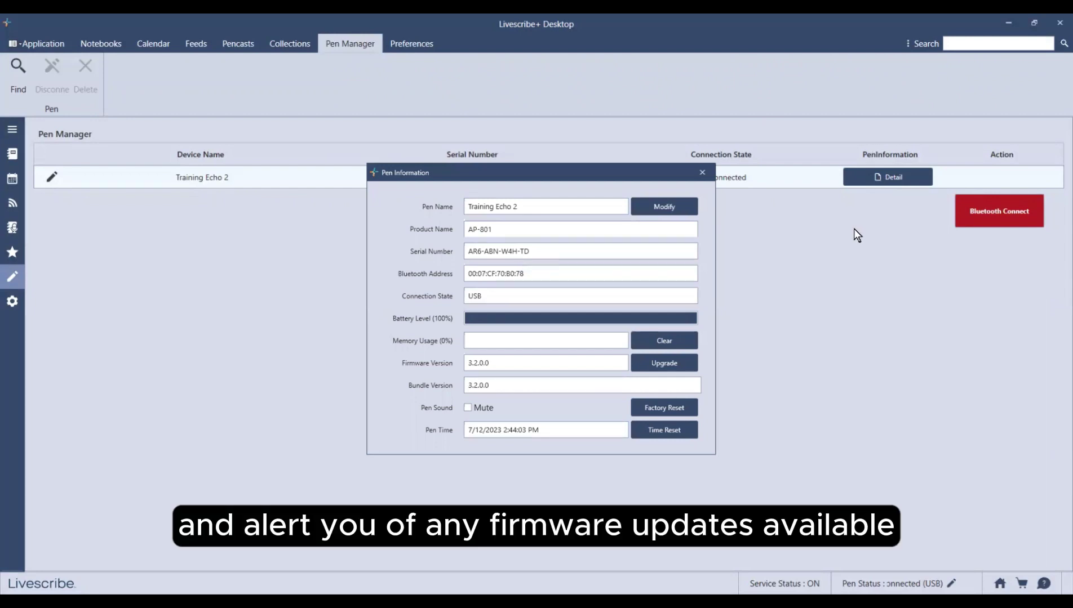
click(704, 173)
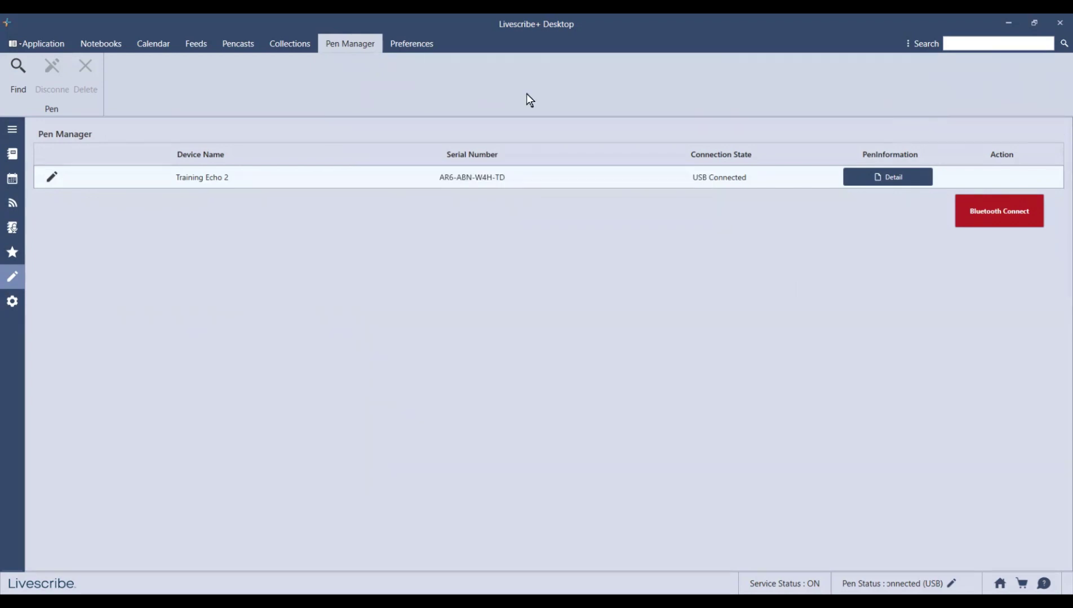
- Go to Preferences > Cloud Service to see the offline Evernote, Google Drive and Dropbox links
click(425, 46)
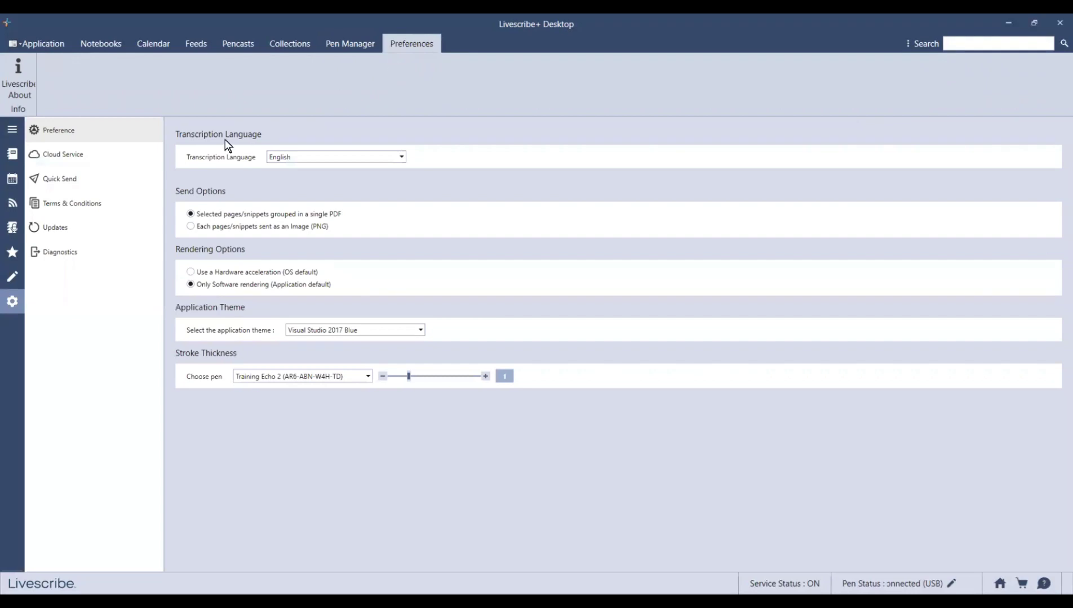
click(94, 156)
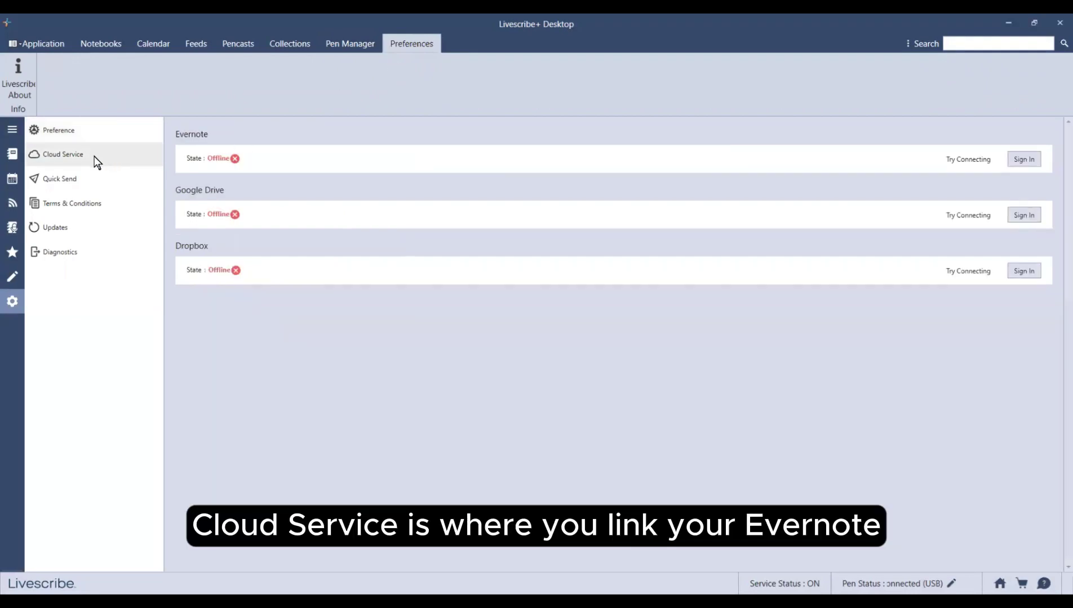